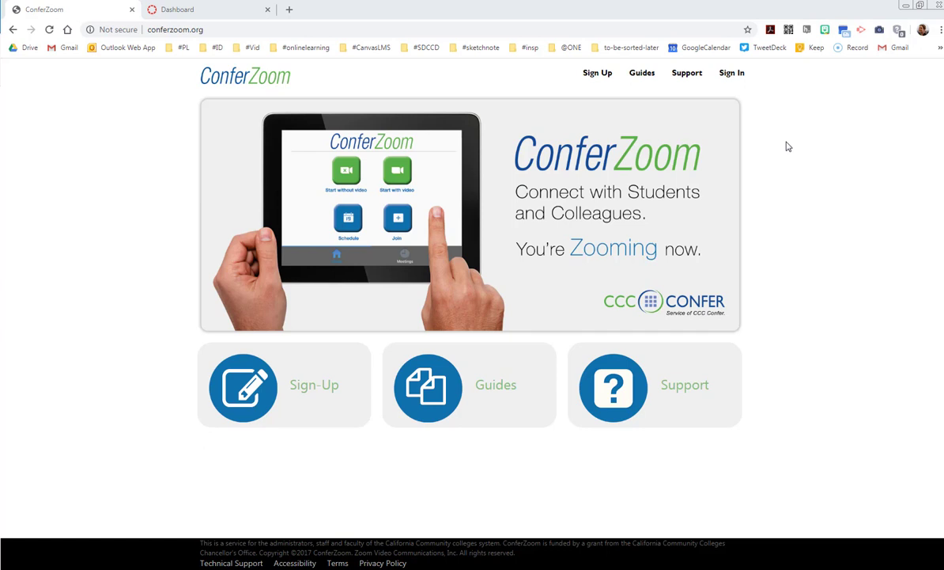
# Step: Open the ConferZoom sign-up form for a new account
pyautogui.click(167, 29)
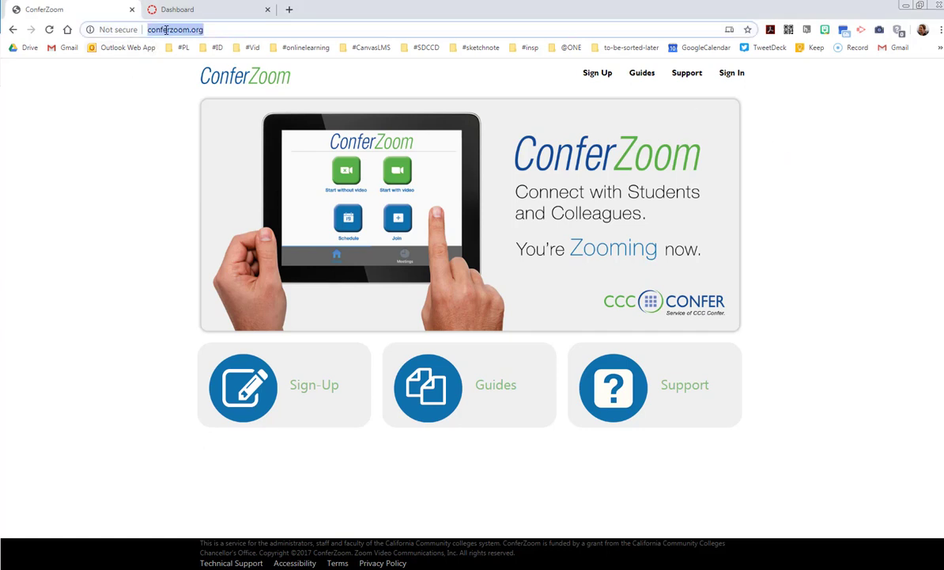
pyautogui.click(592, 76)
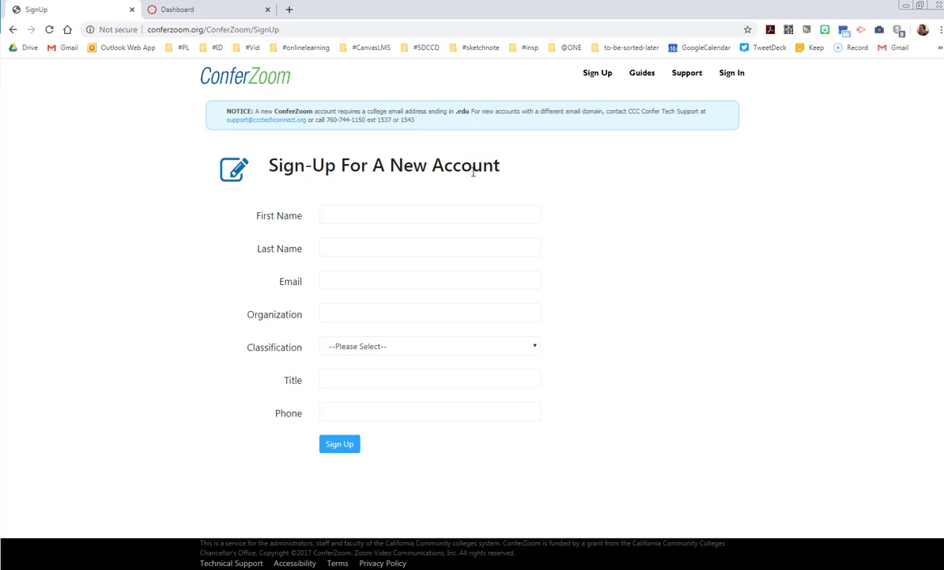
# Step: Sign in to the existing Zoom account, open its profile and highlight the personal meeting URL
pyautogui.click(728, 75)
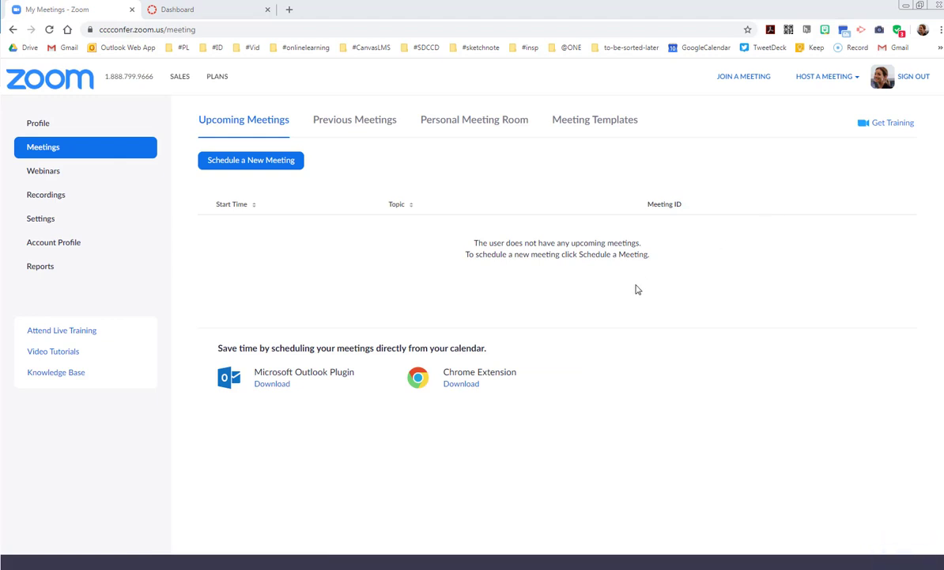
pyautogui.click(40, 125)
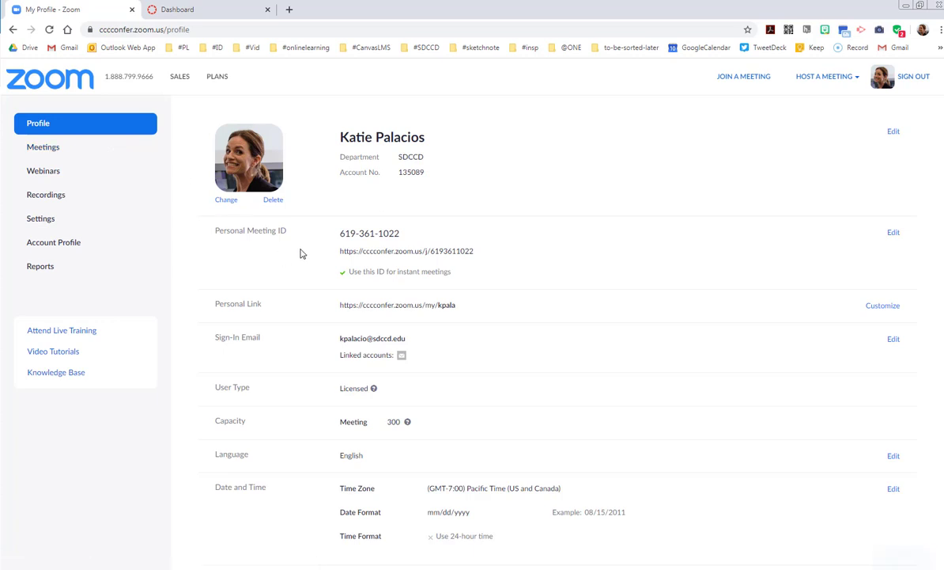
pyautogui.moveTo(340, 251); pyautogui.dragTo(482, 253)
pyautogui.click(485, 256)
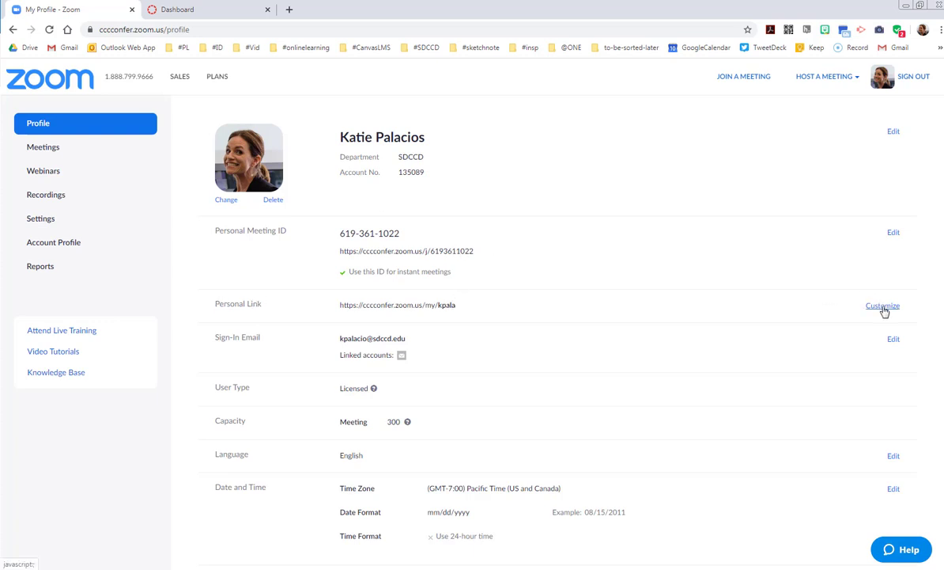
# Step: Open the personal link for customizing and cancel without changing it
pyautogui.click(883, 306)
pyautogui.click(480, 316)
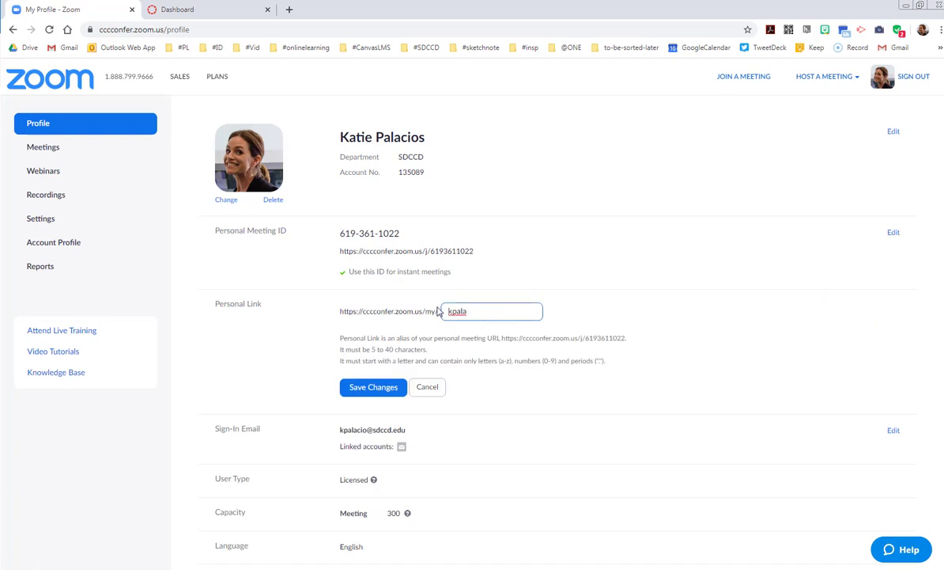
pyautogui.click(428, 387)
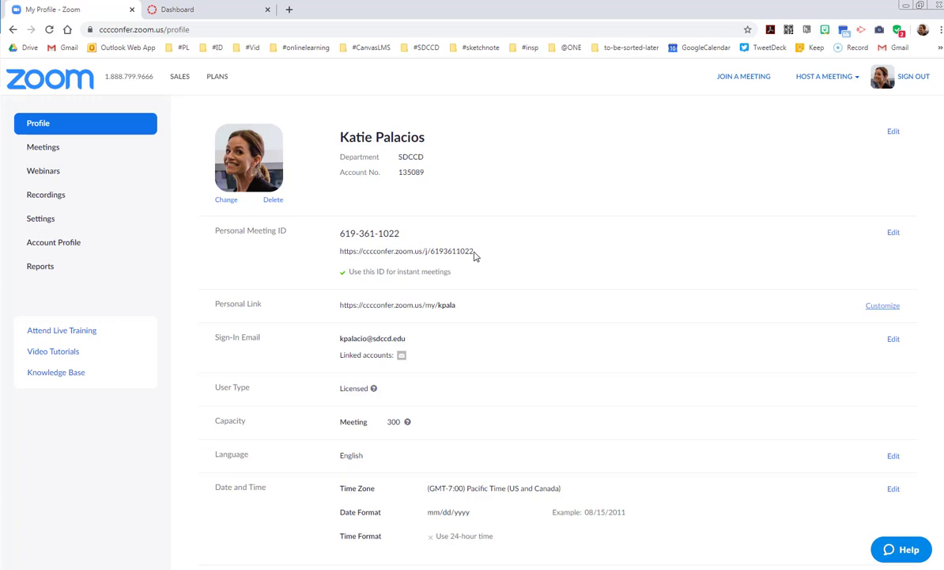
# Step: Compare the personal meeting URL with the personal link and review the link's customization rules, leaving it as is
pyautogui.moveTo(475, 255); pyautogui.dragTo(338, 258)
pyautogui.click(467, 257)
pyautogui.moveTo(456, 306); pyautogui.dragTo(337, 313)
pyautogui.click(391, 308)
pyautogui.click(873, 307)
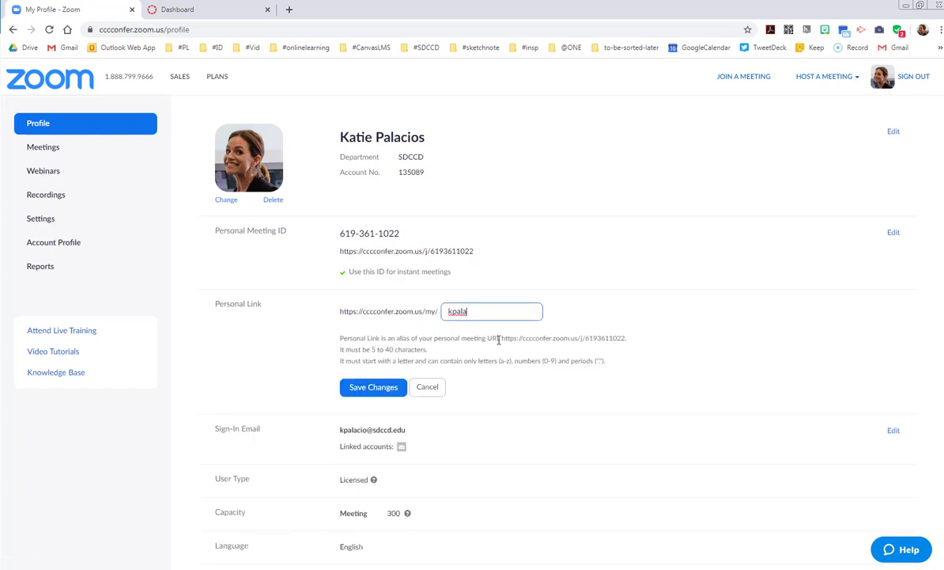
pyautogui.moveTo(501, 338); pyautogui.dragTo(628, 348)
pyautogui.click(622, 350)
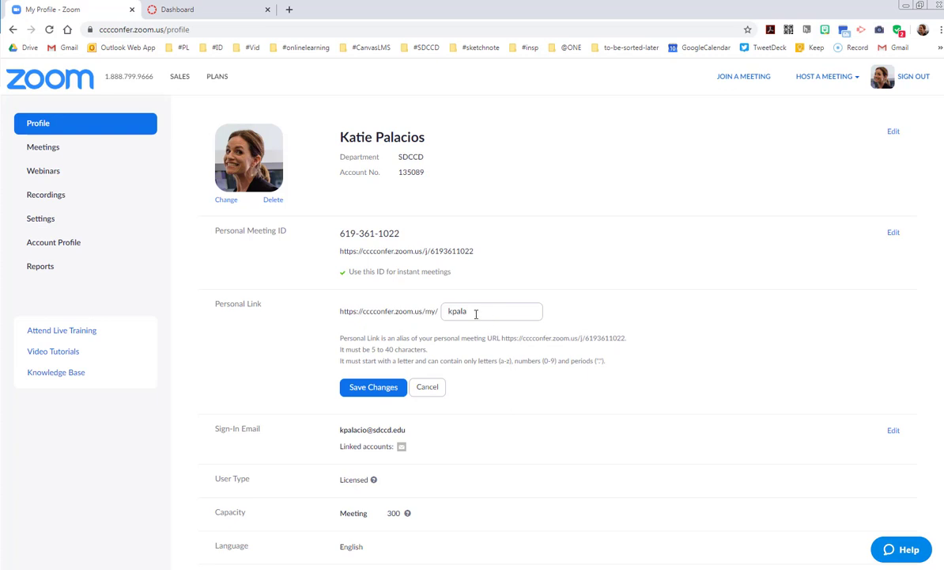
pyautogui.click(428, 386)
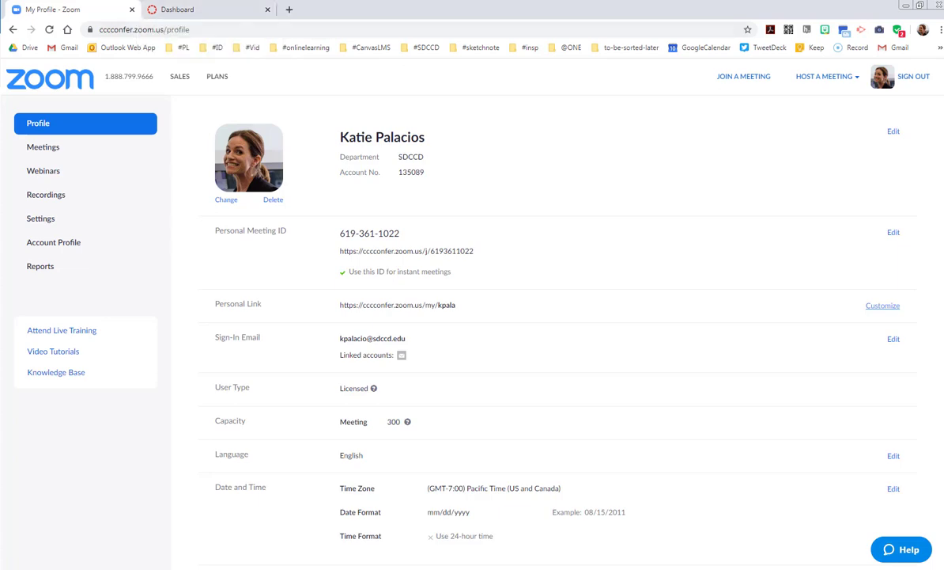
# Step: Switch to the Mesa Canvas Learning Center course in Canvas and open its home page for editing at the Zoom link line
pyautogui.hotkey('ctrl', 'Tab')
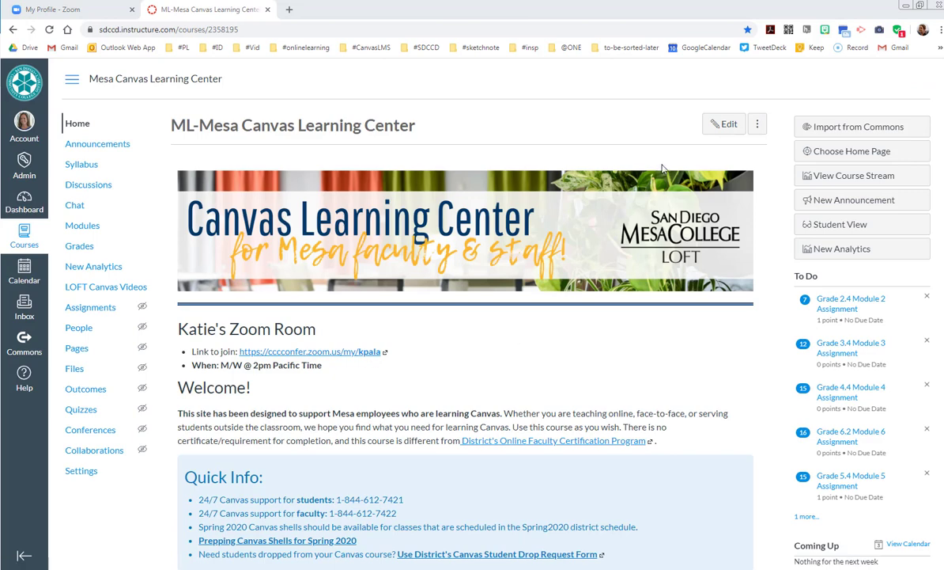
pyautogui.click(722, 126)
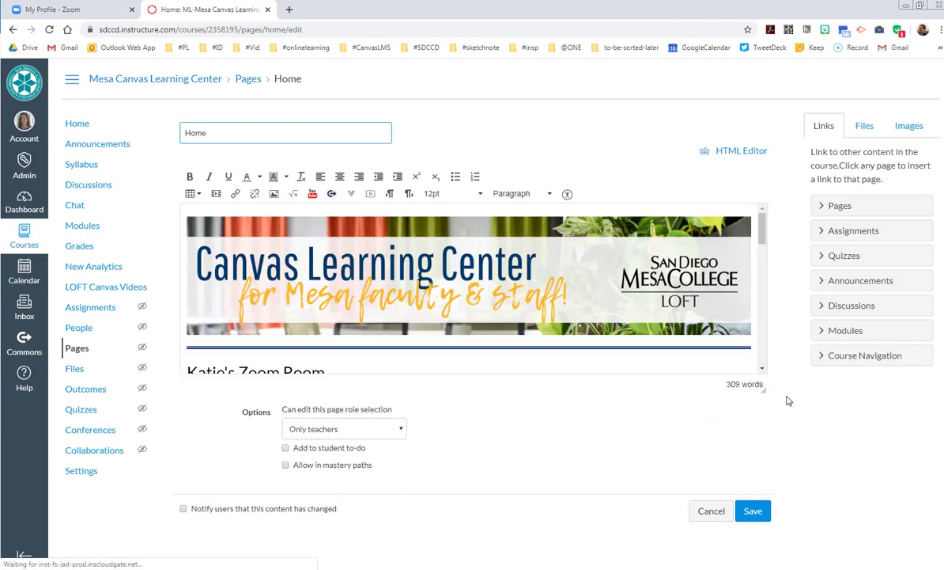
pyautogui.scroll(-2, 467, 309)
pyautogui.click(405, 300)
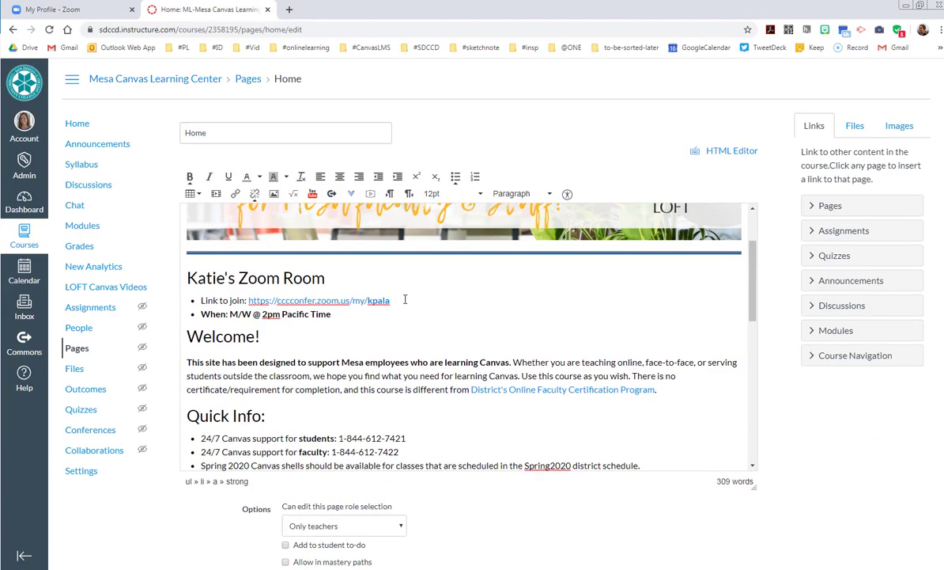
# Step: Turn the Zoom address after "Link to join:" into a hyperlink to the personal Zoom link
pyautogui.moveTo(392, 301); pyautogui.dragTo(250, 304)
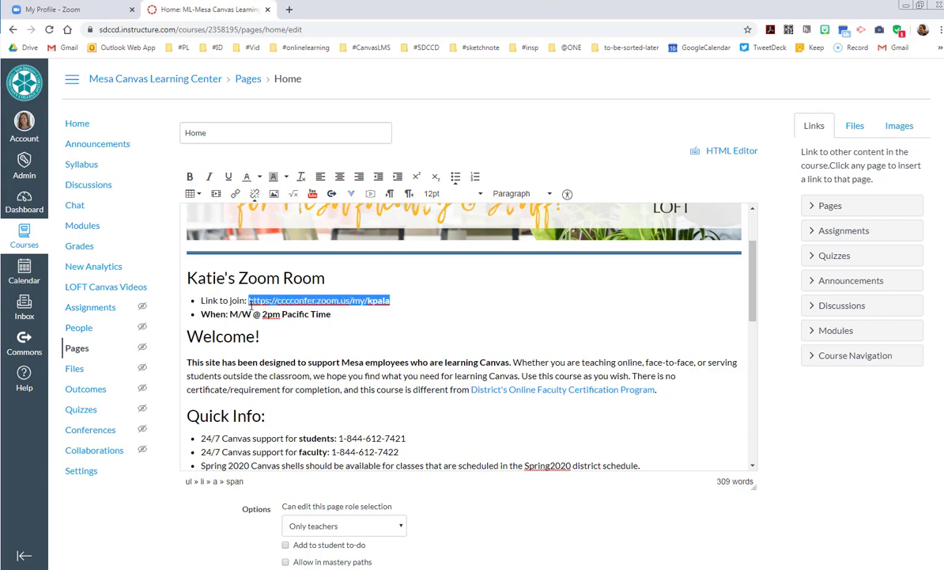
pyautogui.click(444, 305)
pyautogui.moveTo(428, 302); pyautogui.dragTo(248, 301)
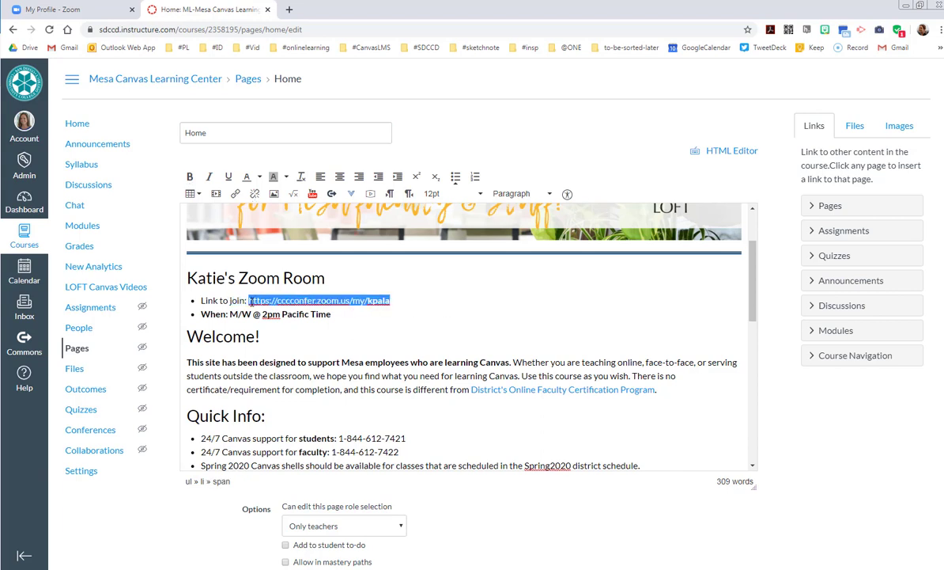
pyautogui.click(236, 194)
pyautogui.hotkey('ctrl', 'v')
pyautogui.click(510, 353)
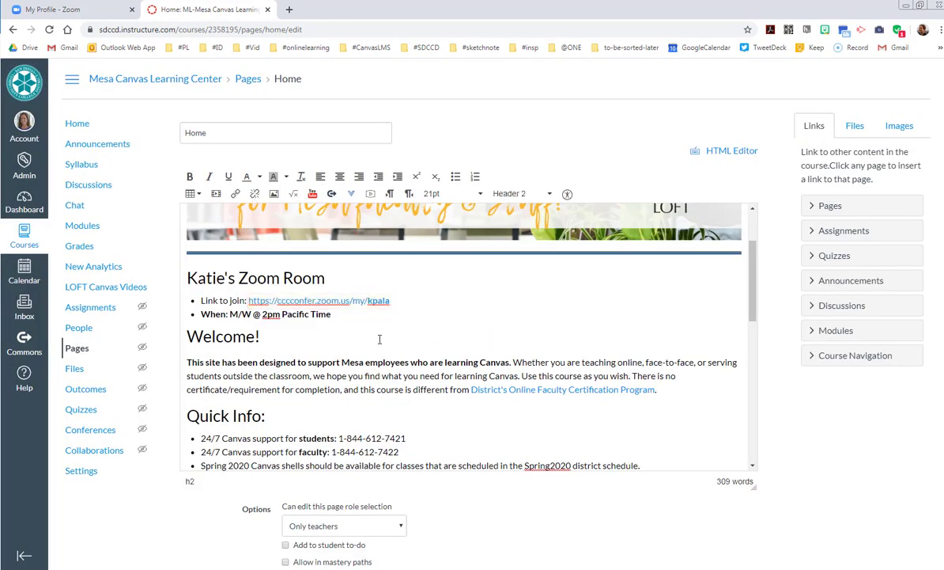
# Step: Check the meeting time line below the link and save the course home page
pyautogui.click(333, 315)
pyautogui.scroll(-2, 358, 337)
pyautogui.scroll(-1, 783, 535)
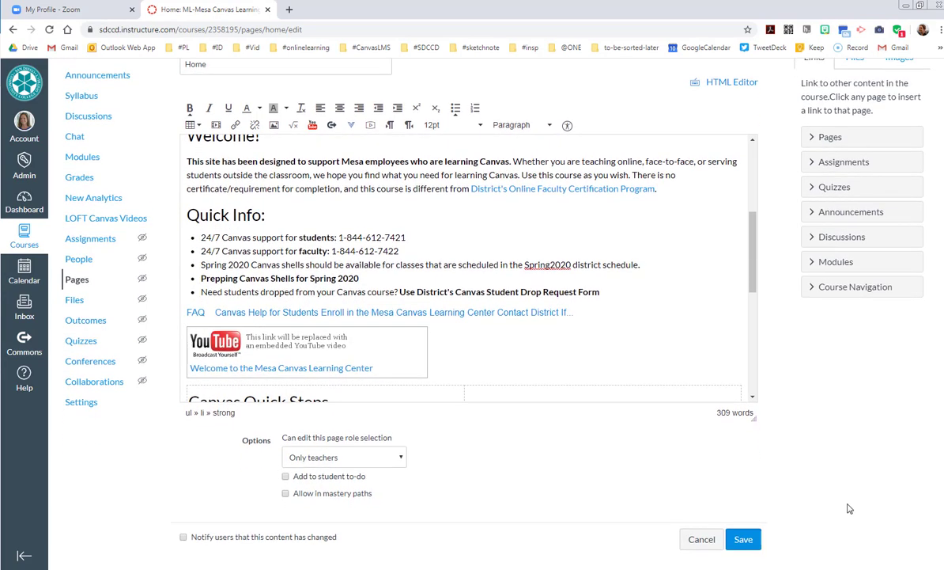
pyautogui.click(742, 539)
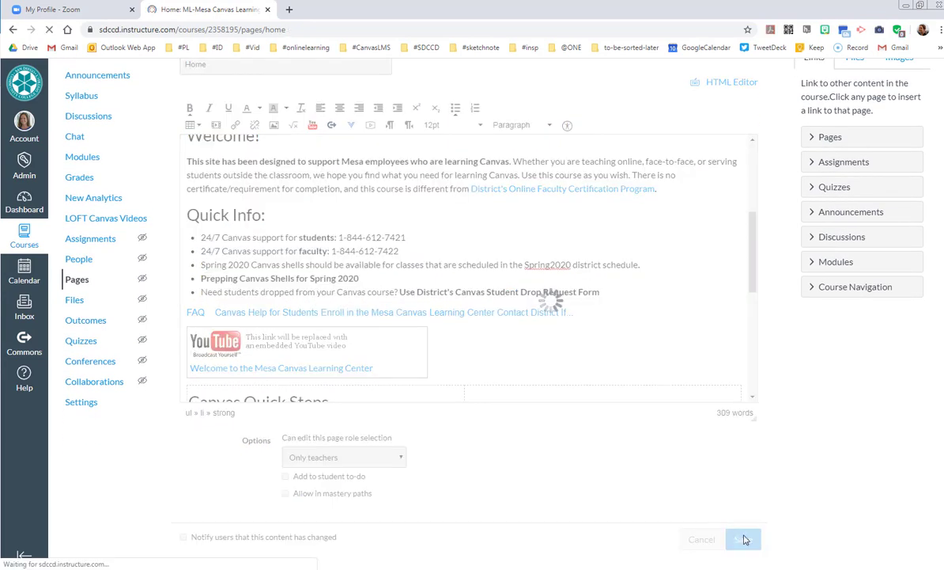
# Step: Open the Zoom link on the saved home page and launch the meeting in the Zoom application
pyautogui.scroll(-2, 619, 408)
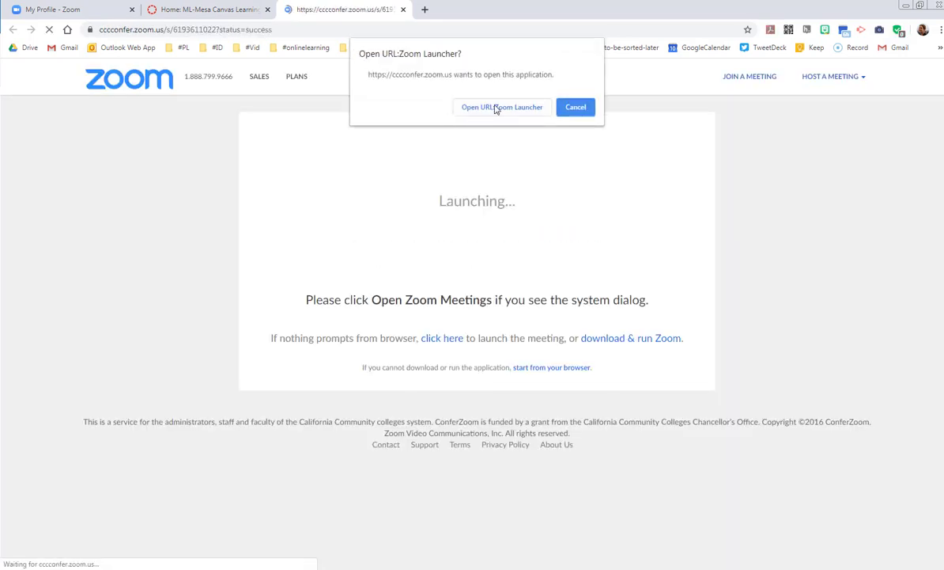
pyautogui.click(498, 108)
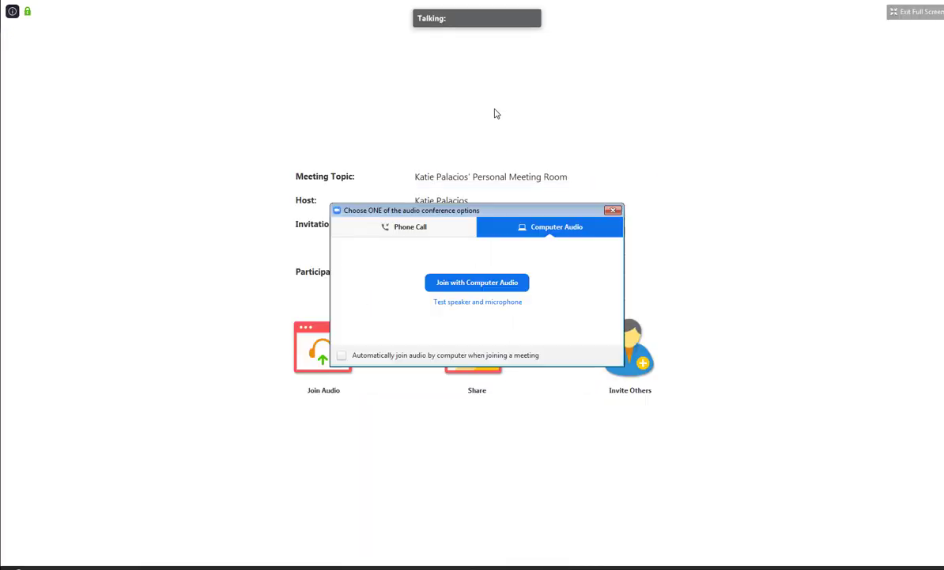
# Step: Look at the phone call dial-in details and join the meeting with computer audio
pyautogui.click(429, 231)
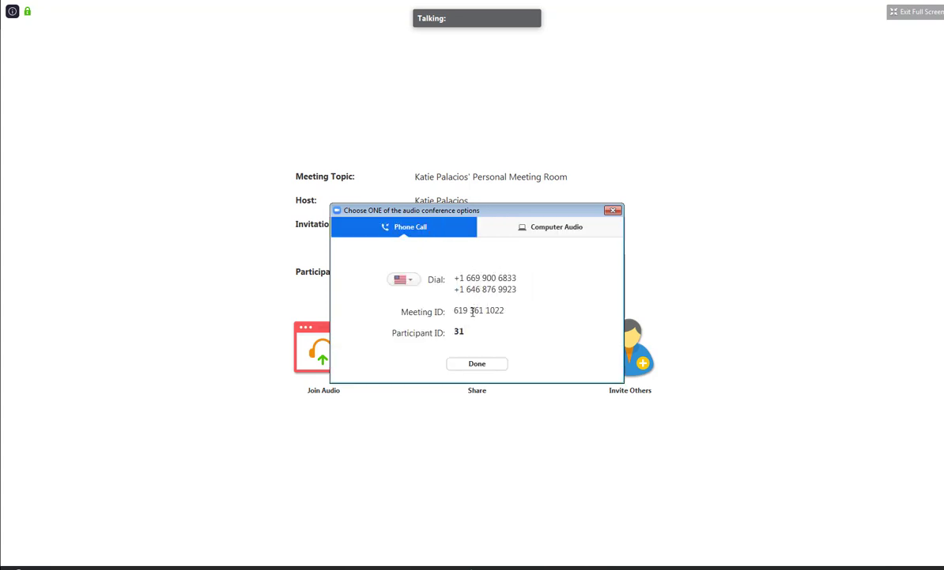
pyautogui.click(536, 231)
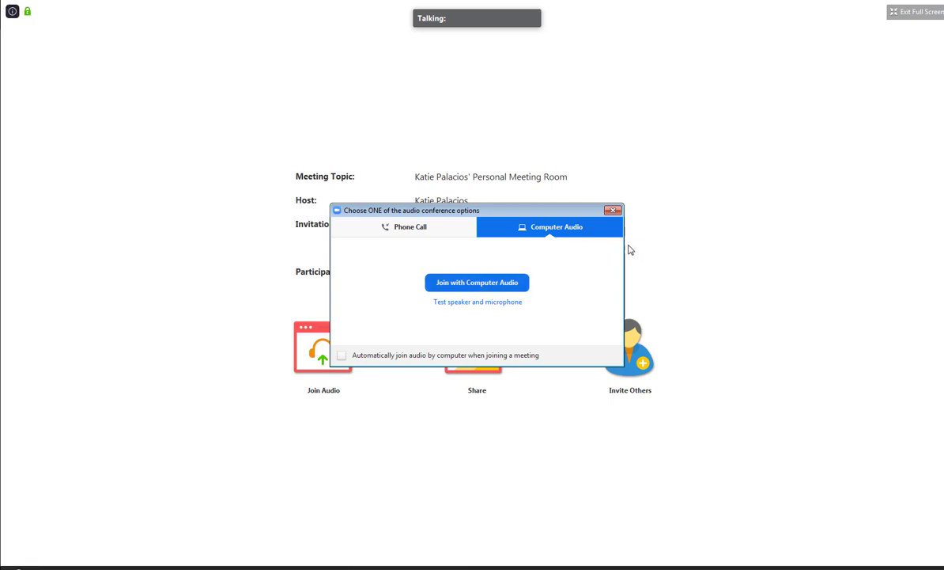
pyautogui.click(492, 284)
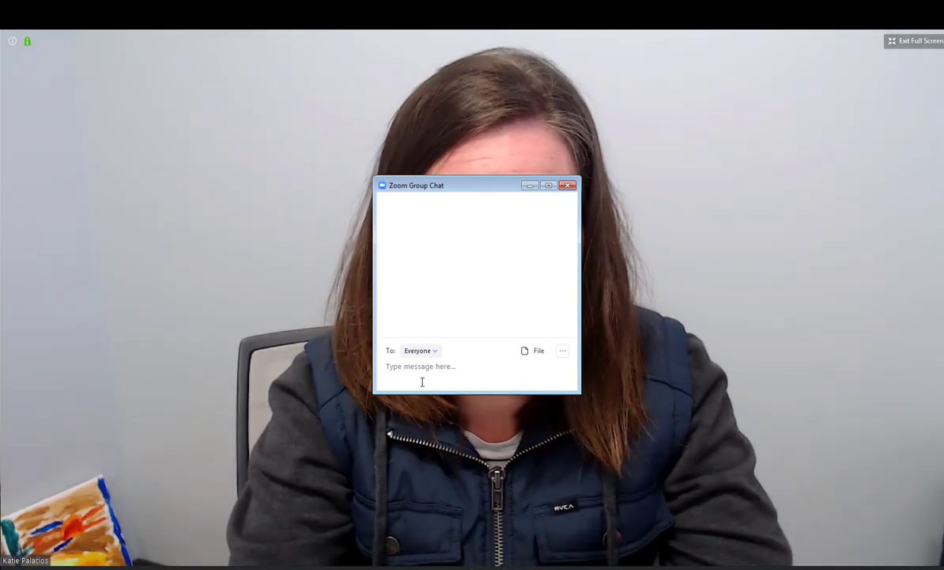
# Step: Send everyone in the meeting the chat message "don't have a mic? Chat here."
pyautogui.write("don't have")
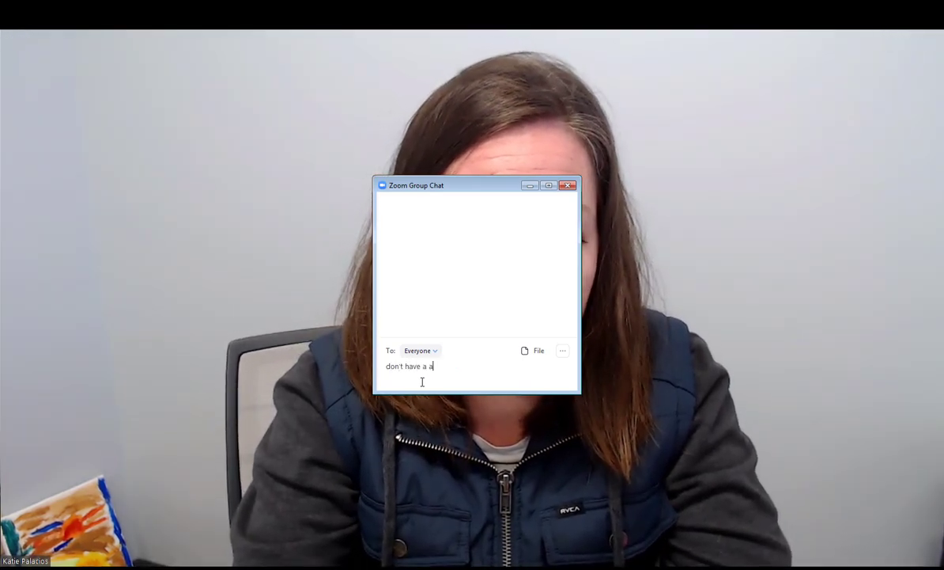
pyautogui.write(' a mic? Chat ')
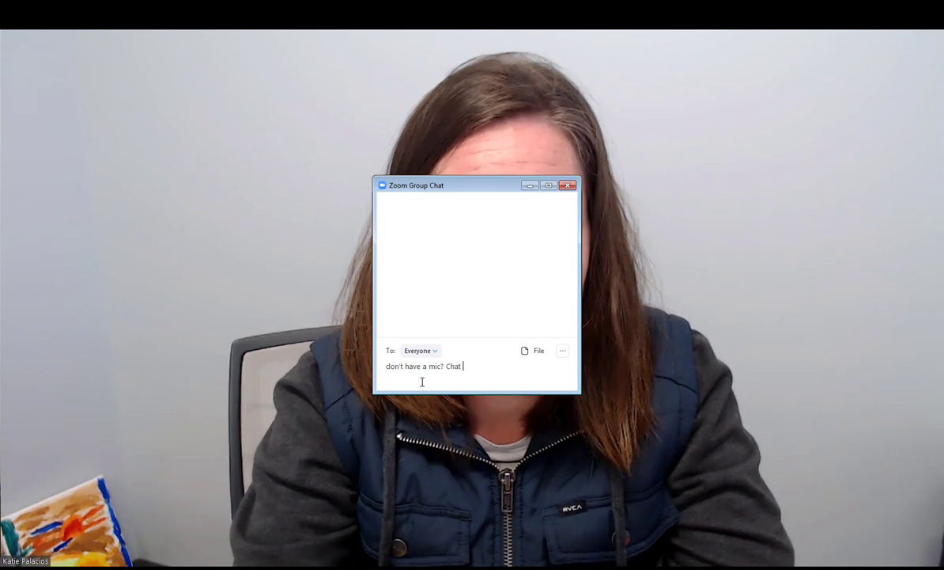
pyautogui.write('here.')
pyautogui.press('Return')
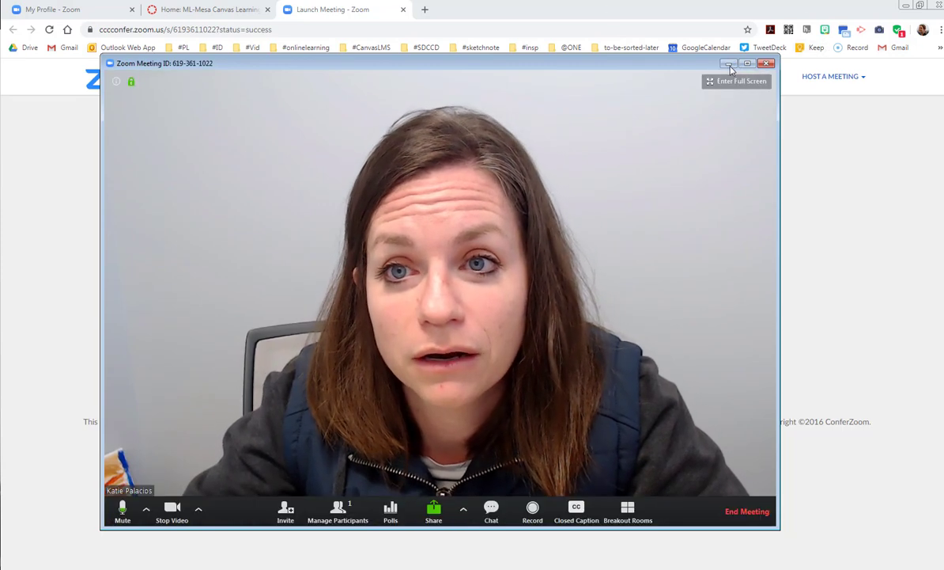
# Step: End the meeting for all participants and close the Zoom Cloud Meetings window
pyautogui.click(744, 512)
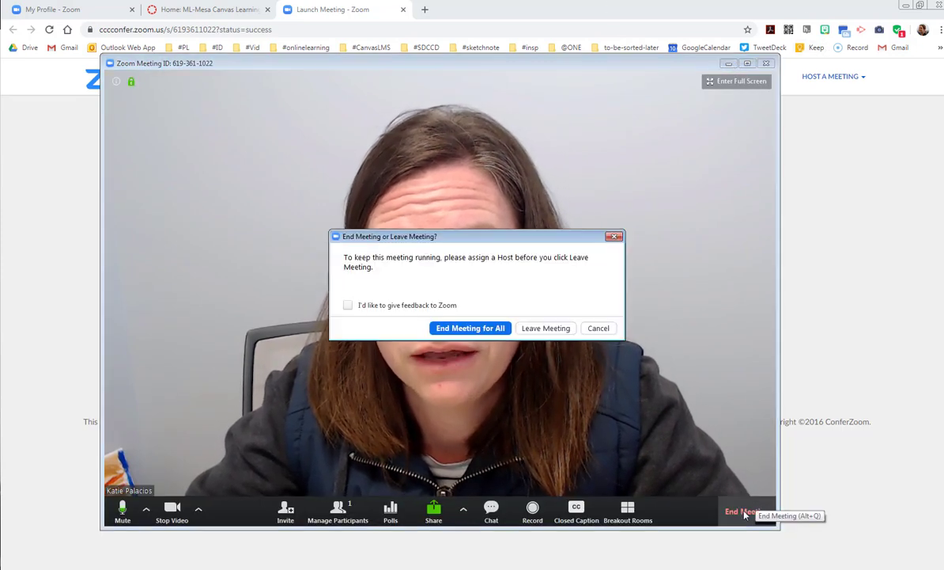
pyautogui.click(480, 329)
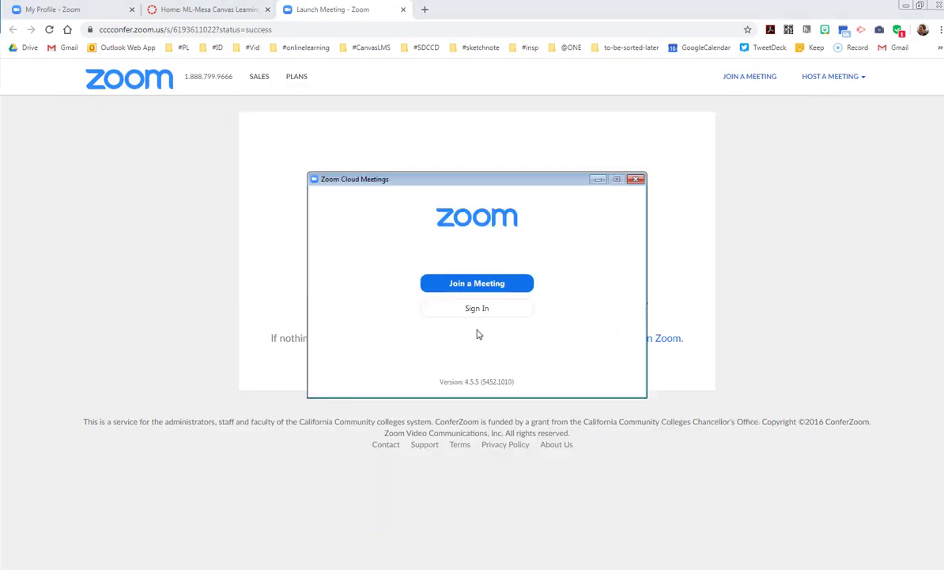
pyautogui.click(637, 180)
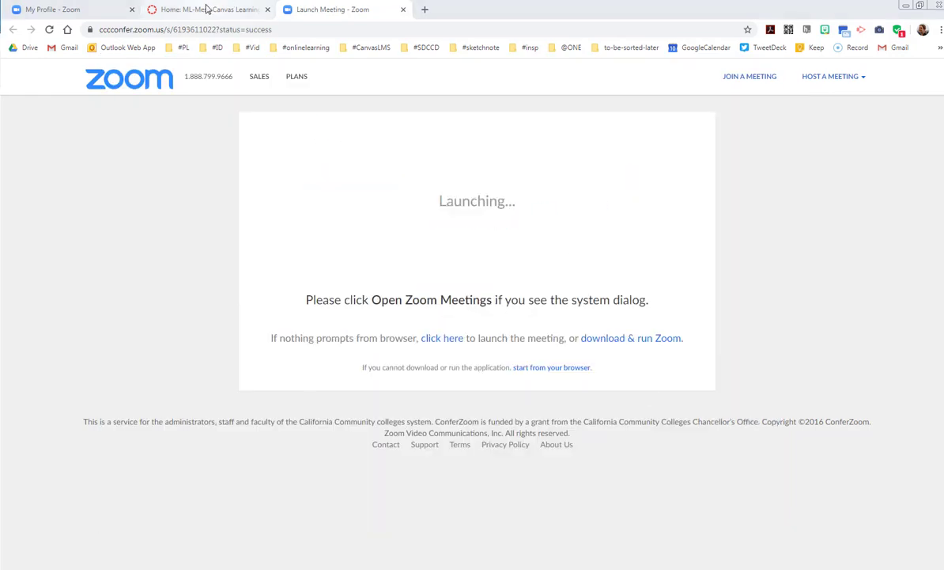
# Step: Review the Zoom Room section on the Canvas home page and return to the meeting launch page
pyautogui.click(208, 8)
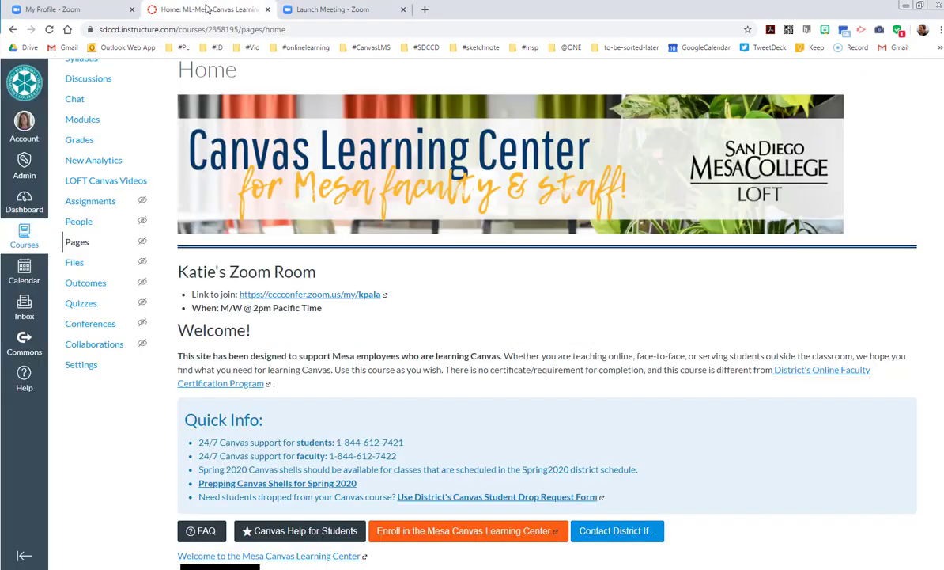
pyautogui.click(326, 12)
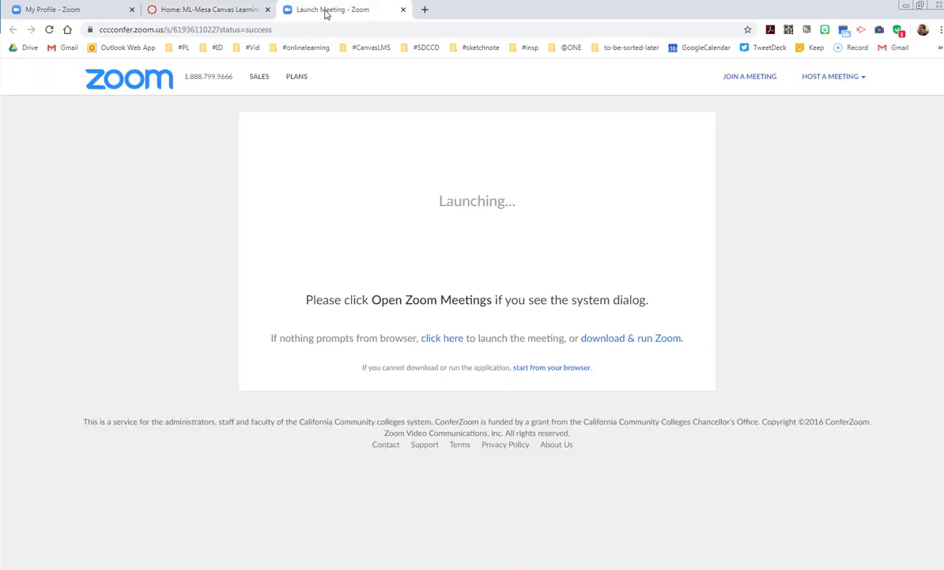
# Step: Replace the Zoom profile page with the conferzoom.org home page
pyautogui.click(95, 11)
pyautogui.click(147, 30)
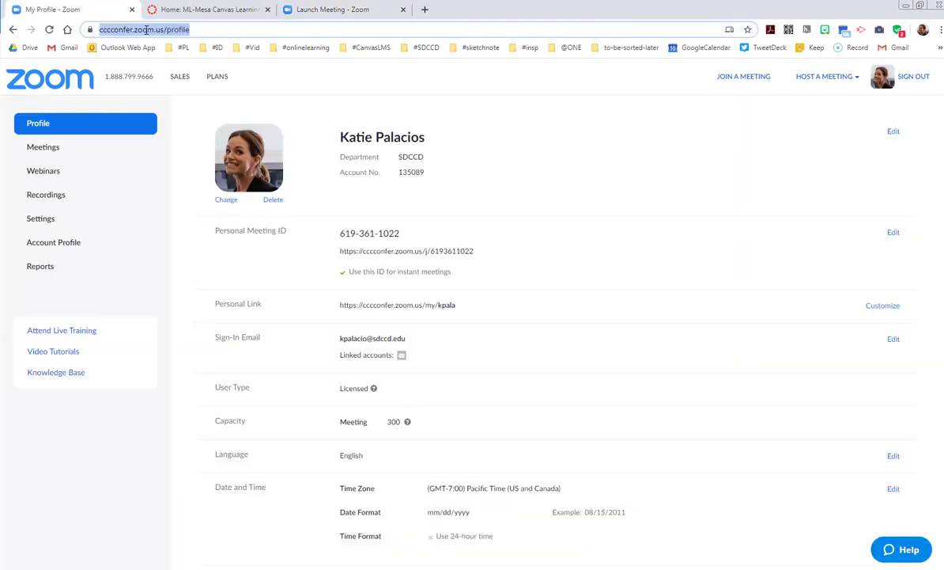
pyautogui.write('conferzoom.')
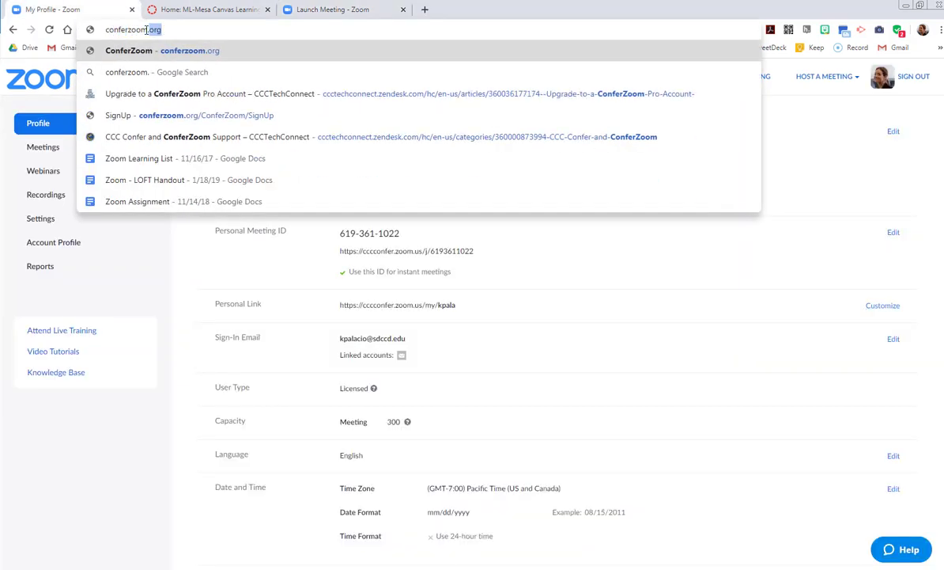
pyautogui.write('org')
pyautogui.press('Return')
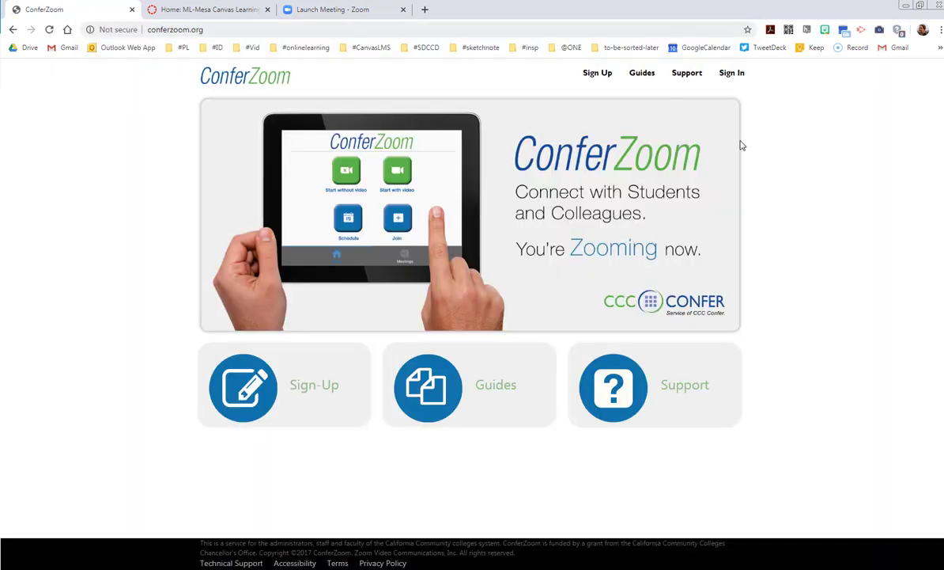